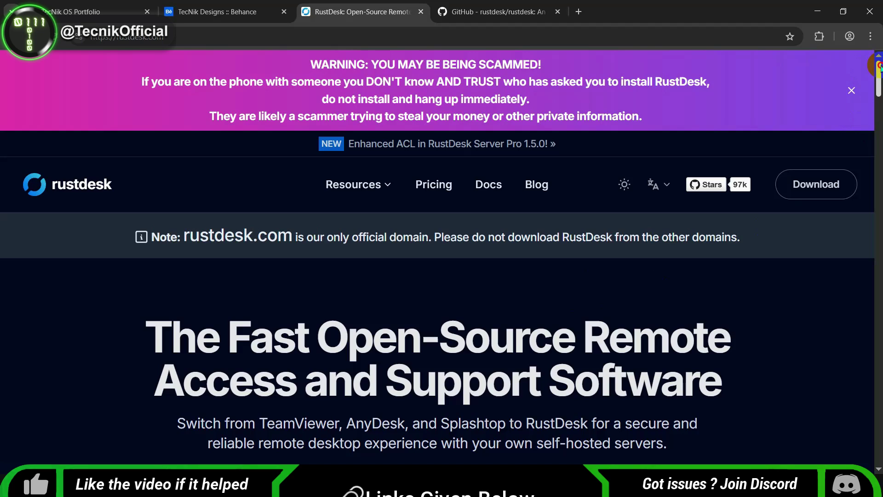
- Open the RustDesk download page from the official website and review the available builds for release 1.4.1
scroll(879, 67, down, 3)
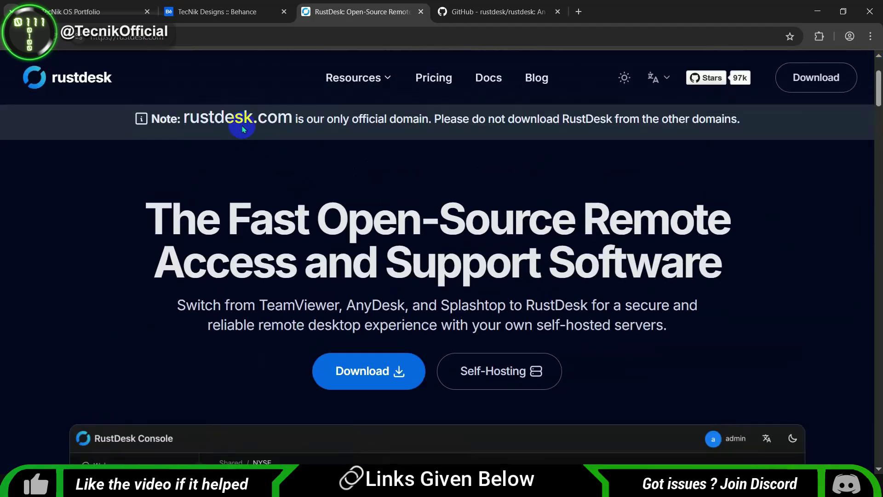
click(347, 371)
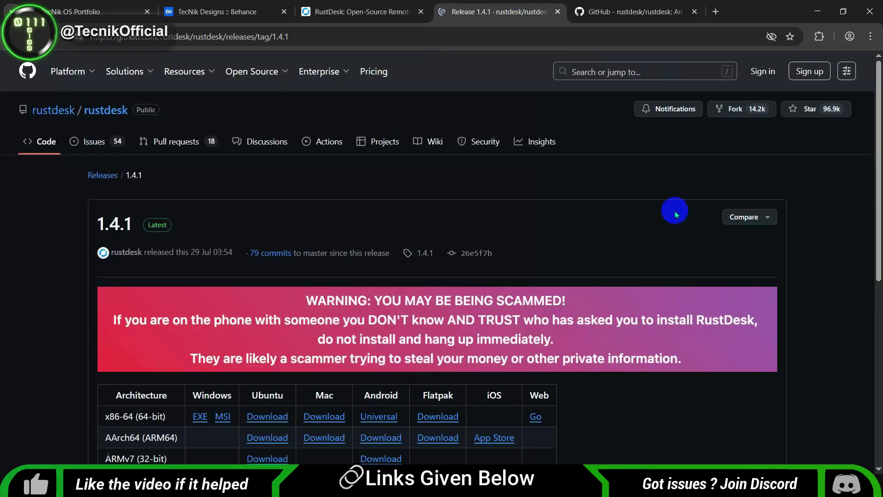
scroll(284, 286, down, 1)
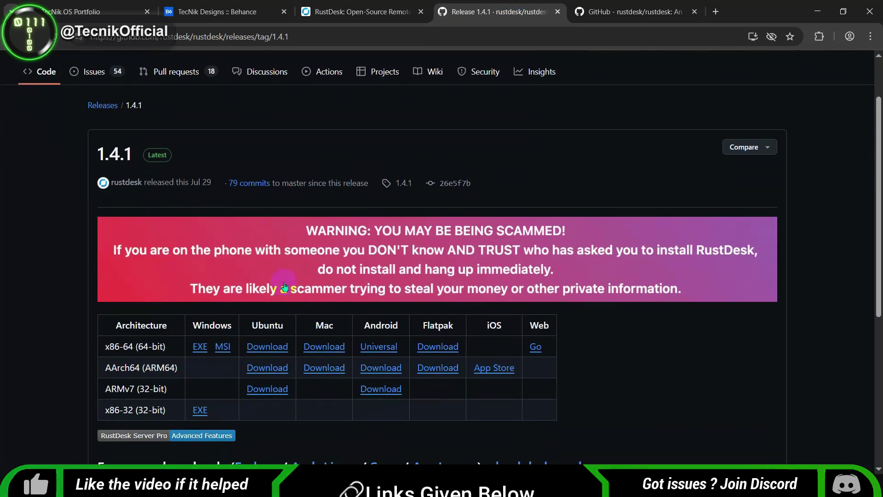
scroll(874, 194, up, 1)
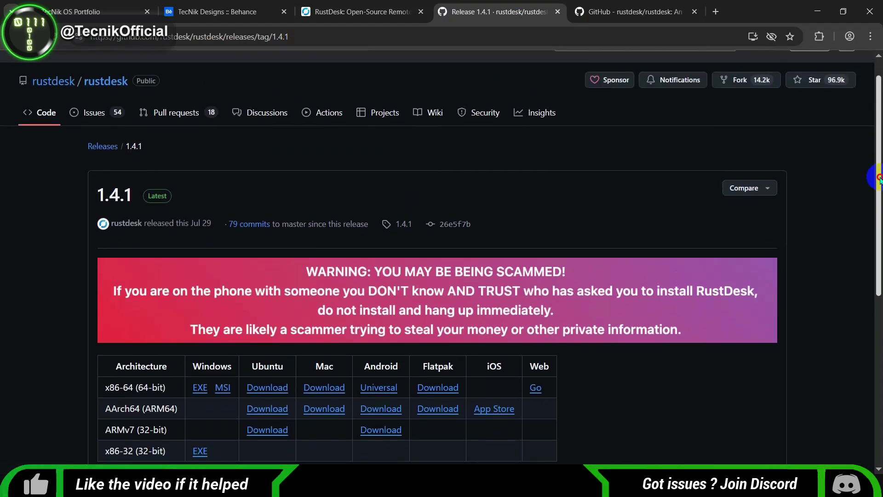
scroll(877, 175, up, 1)
- Examine the rustdesk GitHub repository's file list, project details and README
key(ctrl+Tab)
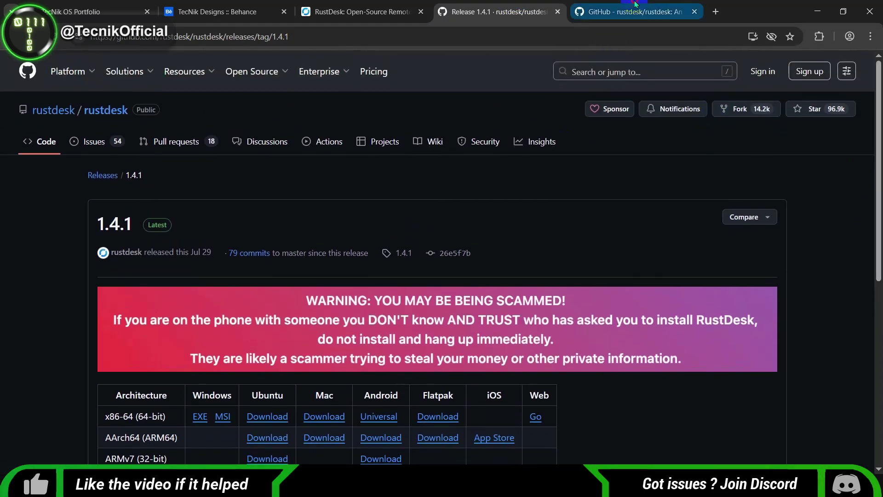
scroll(877, 85, up, 1)
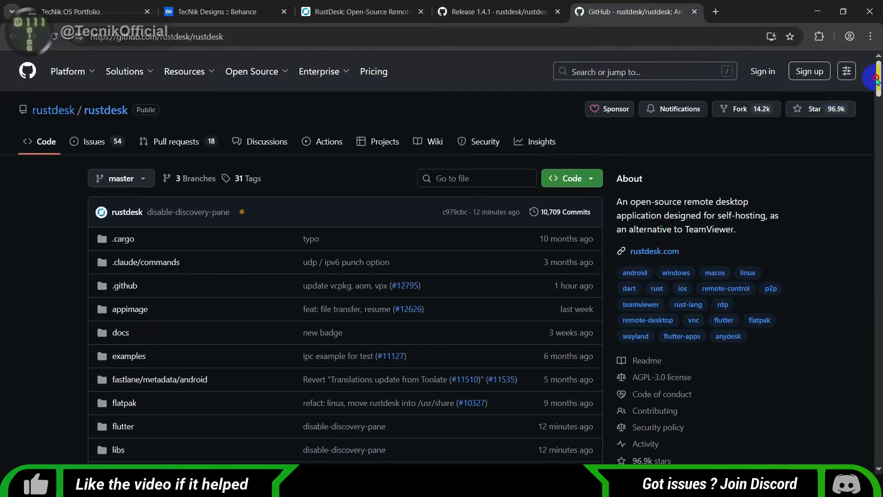
scroll(878, 106, down, 9)
scroll(876, 117, down, 4)
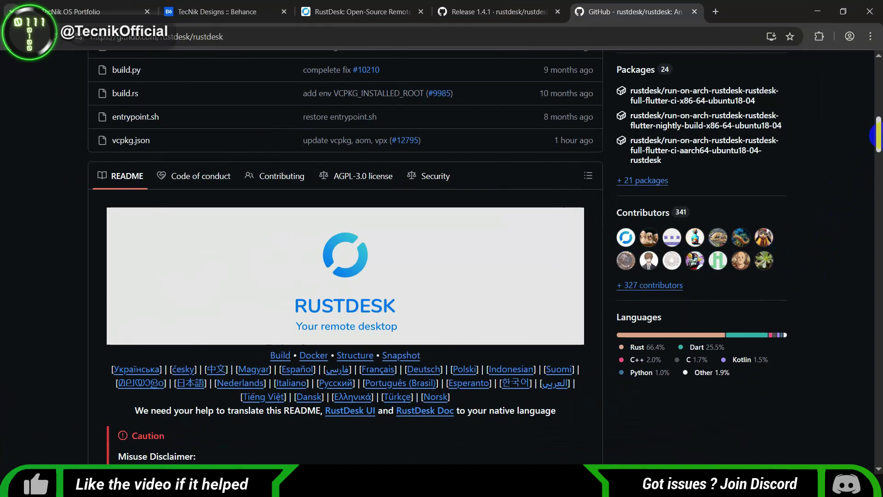
scroll(878, 139, up, 12)
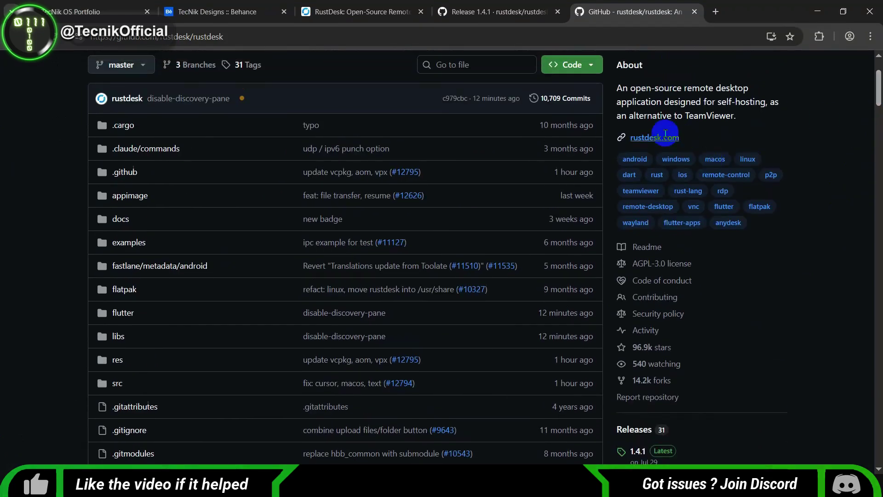
- Download the Windows x86-64 (64-bit) EXE from the RustDesk 1.4.1 release page
click(497, 11)
scroll(198, 314, down, 3)
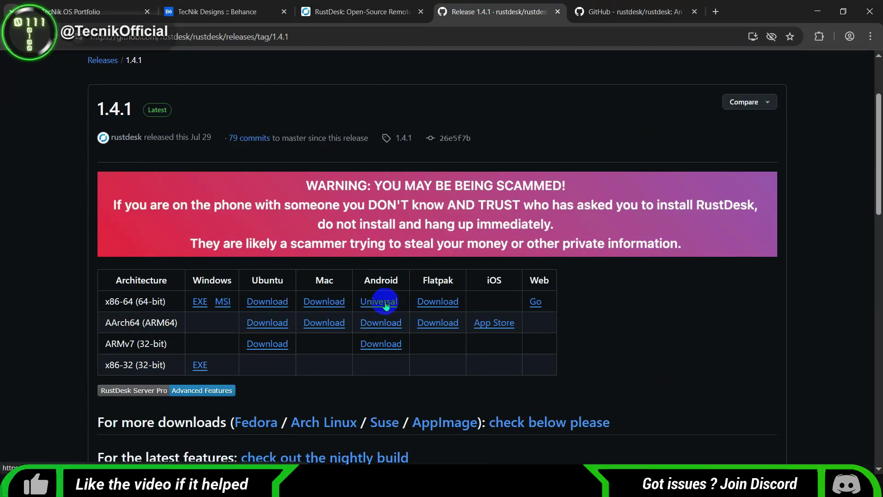
click(200, 303)
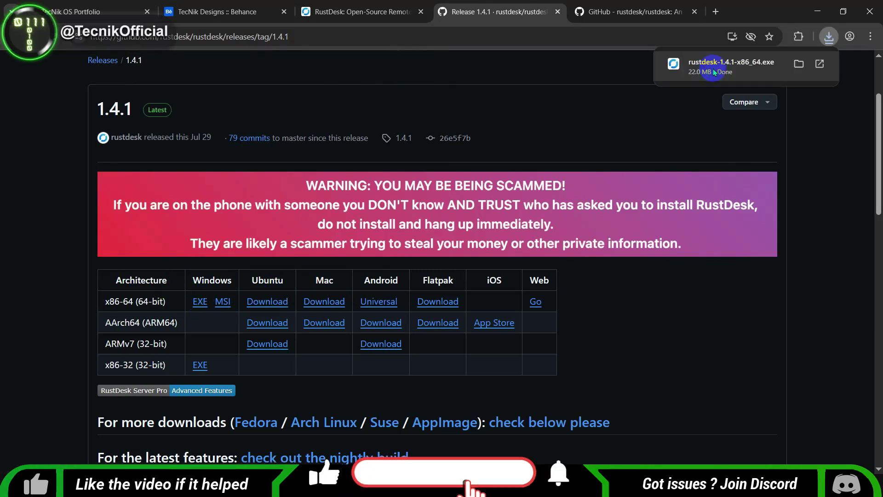
- Launch the downloaded rustdesk-1.4.1-x86_64.exe and make the remote ID field on RustDesk's home page ready for entry
click(709, 77)
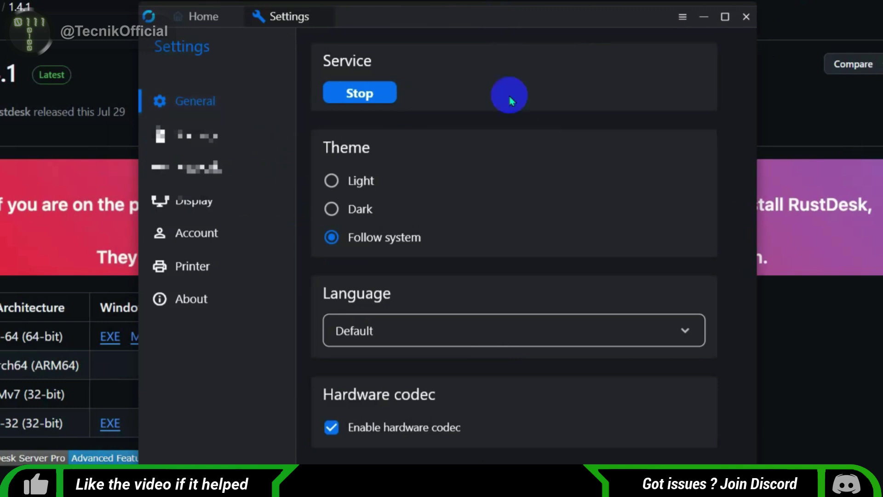
click(233, 16)
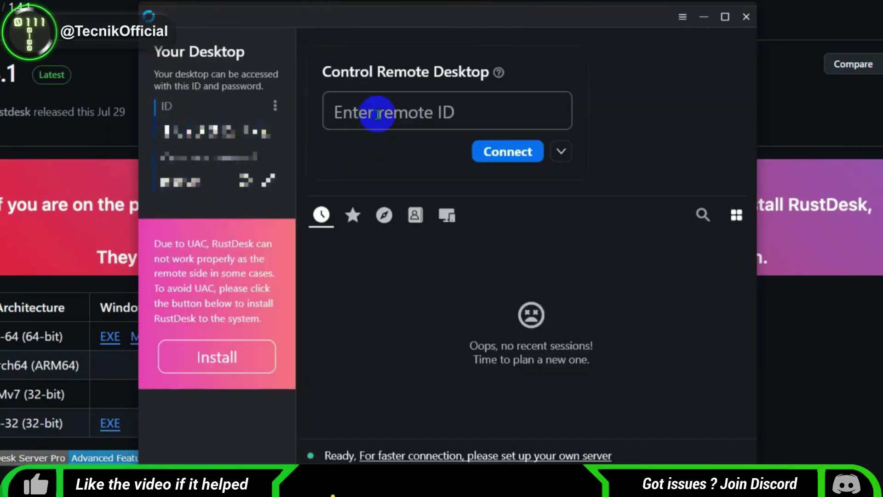
click(412, 111)
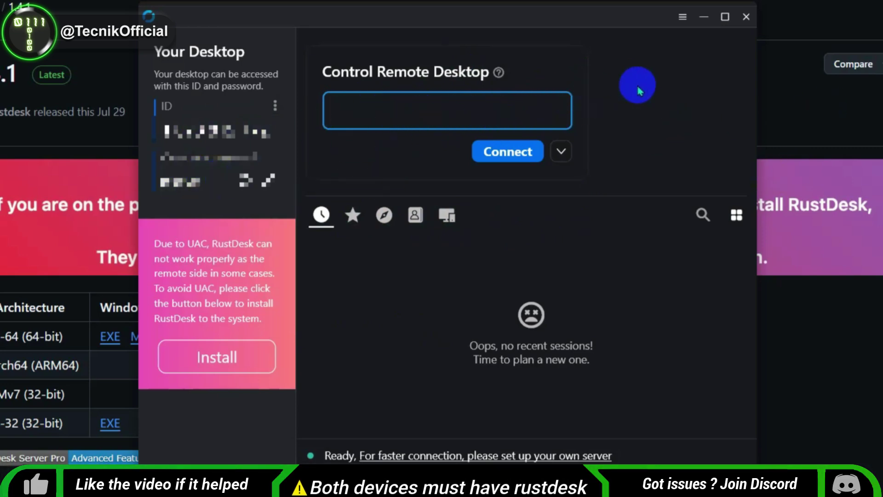
- Examine RustDesk's security settings, including the permission presets, password and ID options, and the network settings with the WebSocket help
click(682, 17)
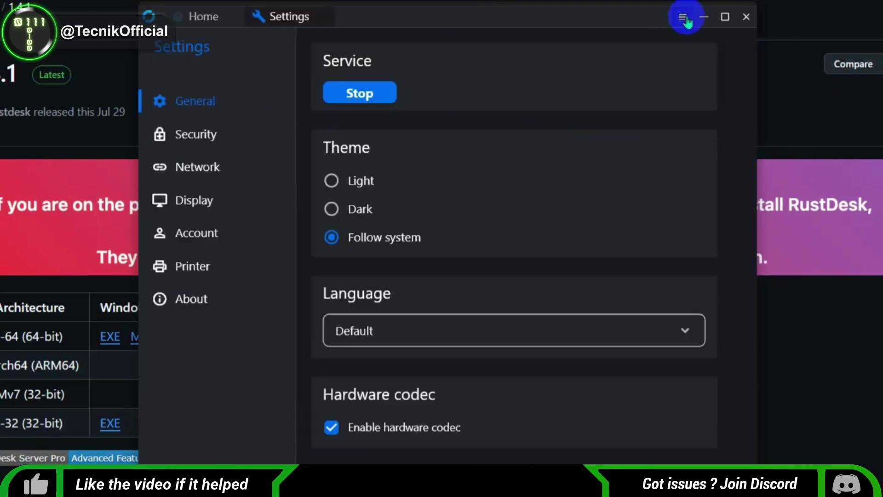
click(211, 135)
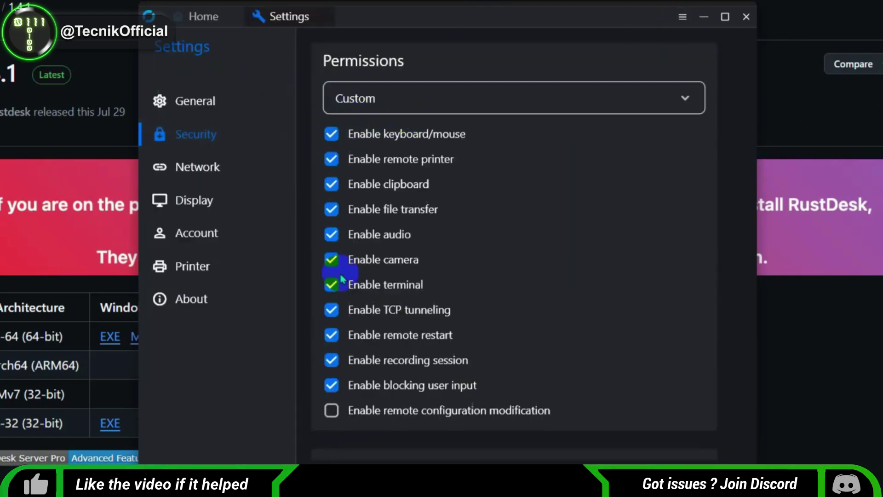
click(543, 108)
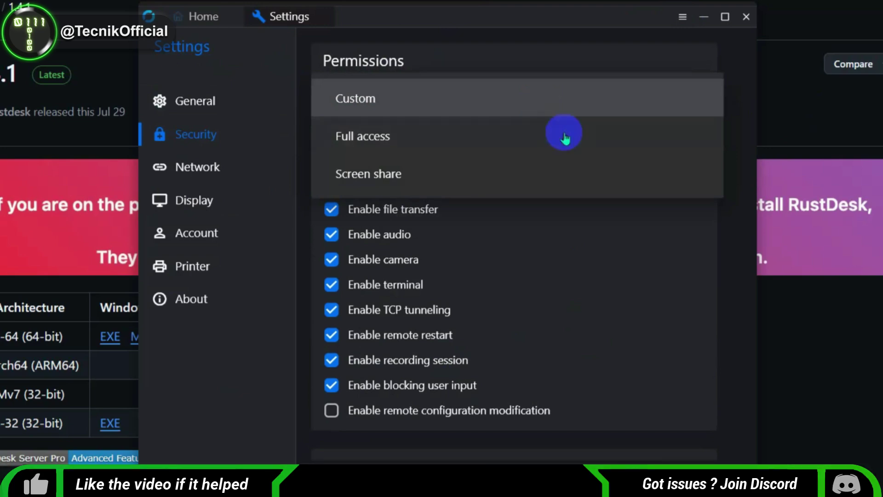
click(646, 260)
scroll(576, 223, down, 6)
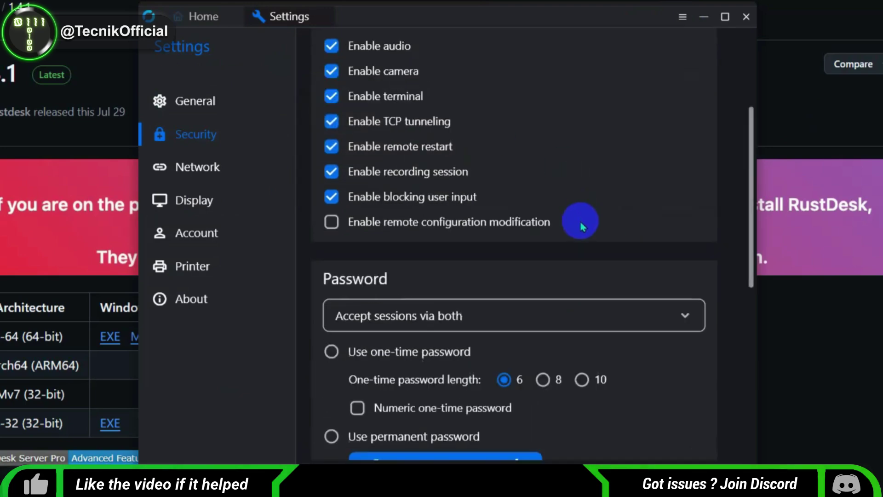
scroll(579, 234, down, 5)
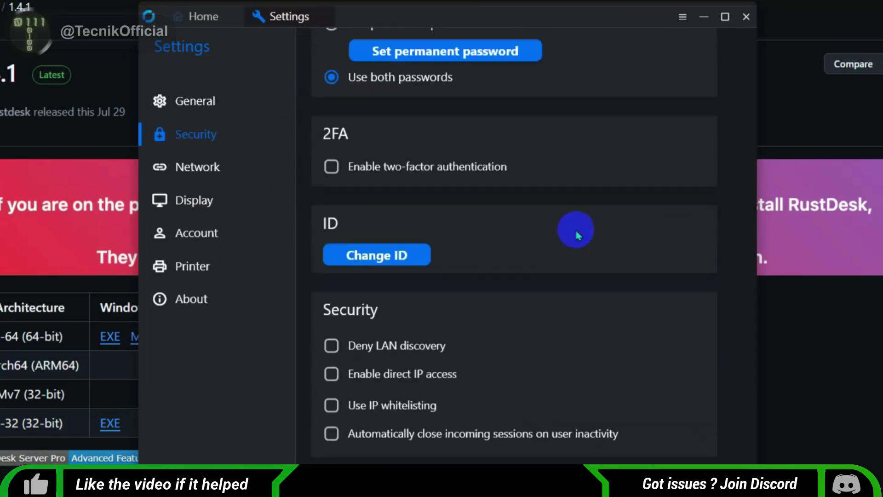
scroll(590, 322, up, 10)
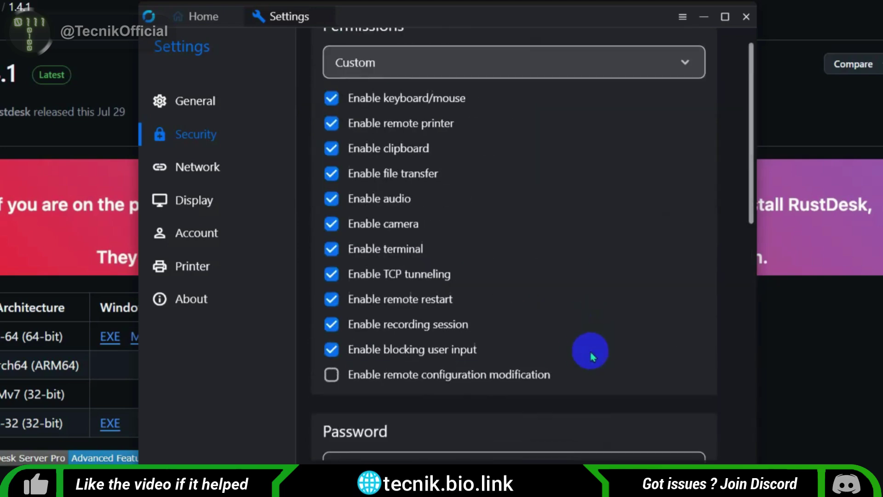
click(189, 171)
mouse_move(438, 182)
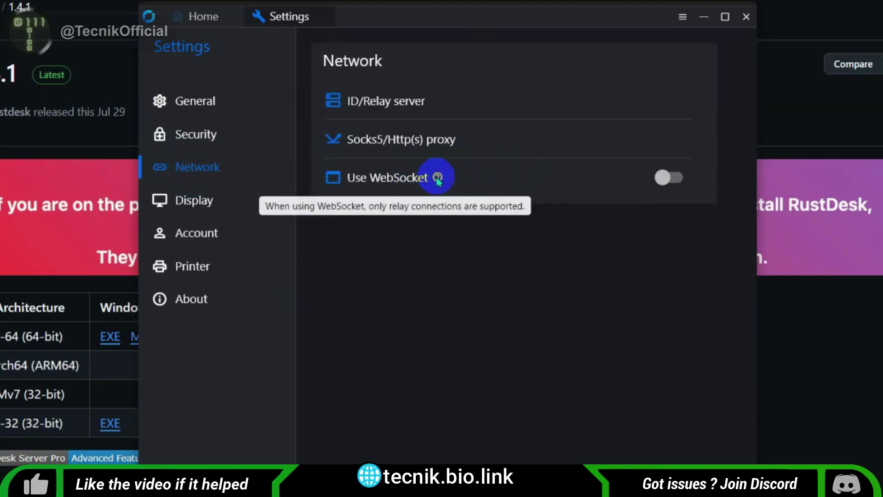
- Set the default image quality to Optimize reaction time in the display settings and review the remaining display options
click(197, 207)
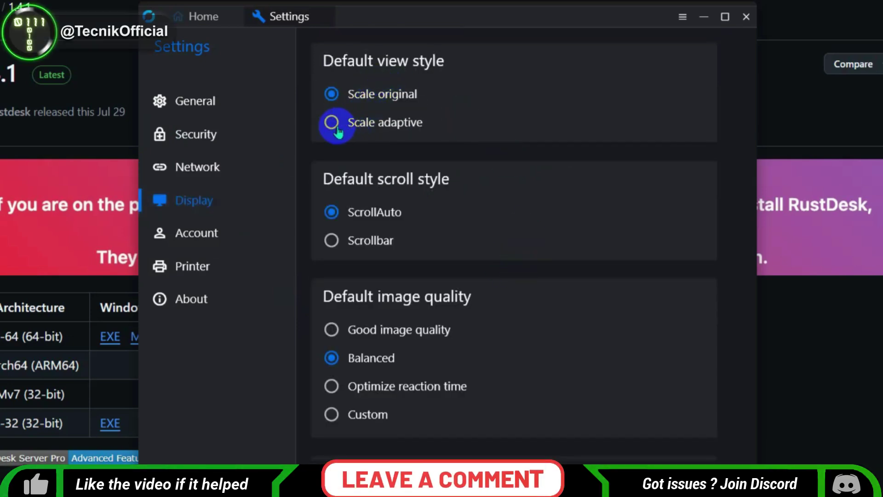
click(330, 386)
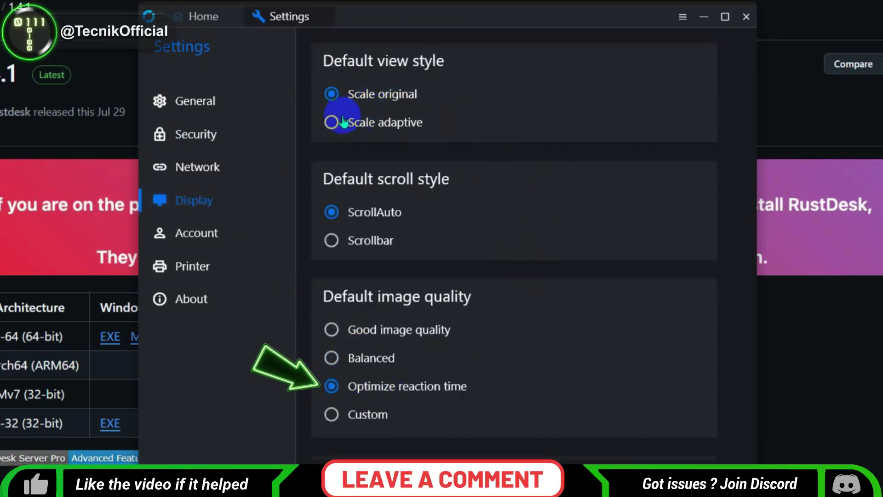
scroll(598, 296, down, 3)
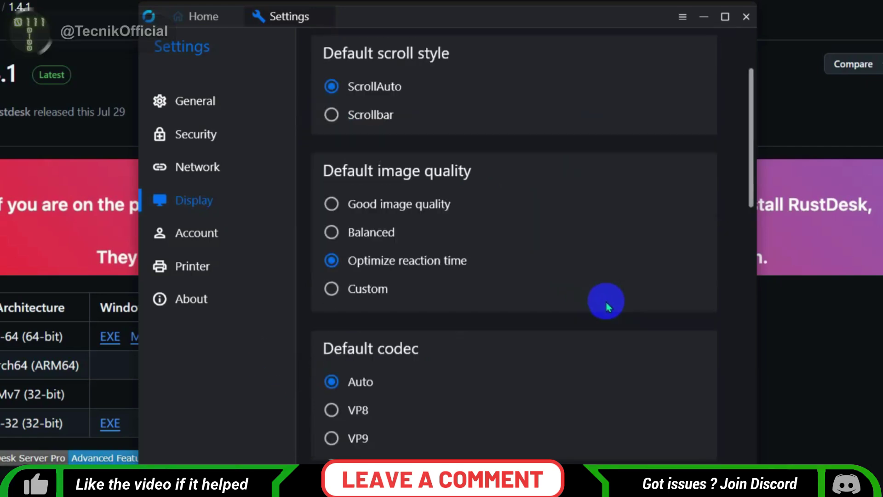
scroll(606, 305, down, 6)
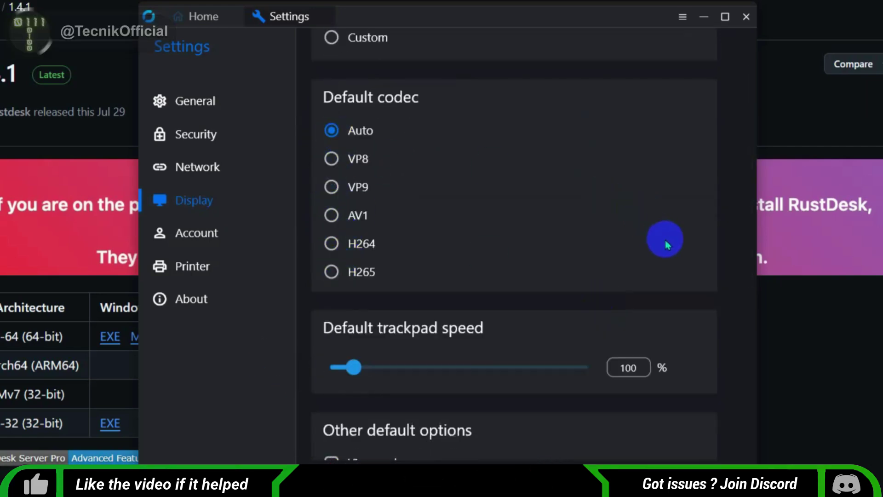
scroll(667, 245, down, 12)
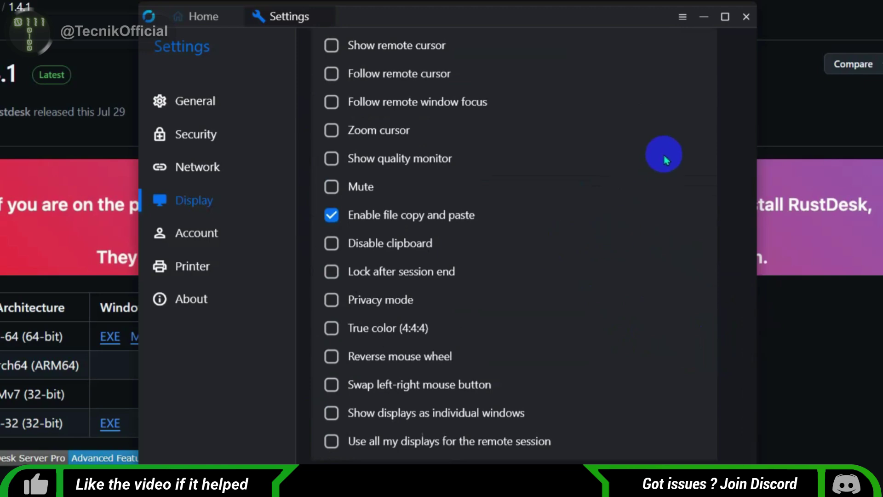
scroll(621, 258, up, 20)
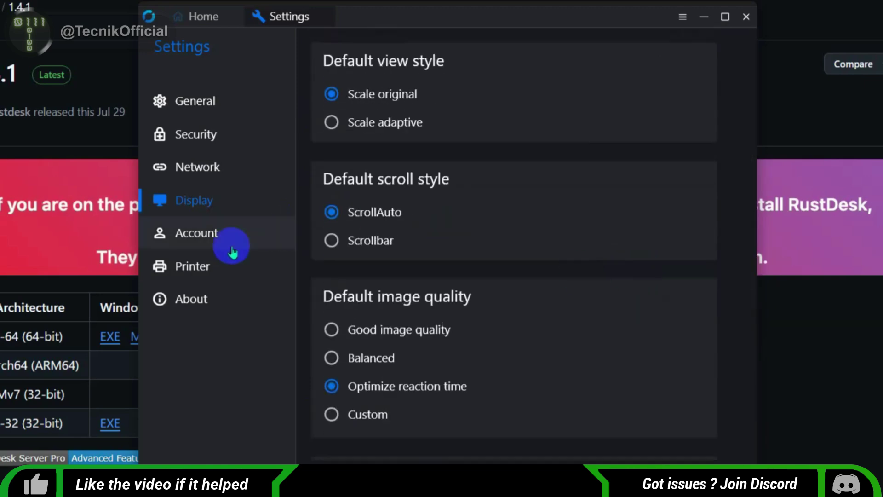
- Look through the account, printer and general settings, and close the settings
click(211, 243)
click(216, 265)
click(248, 102)
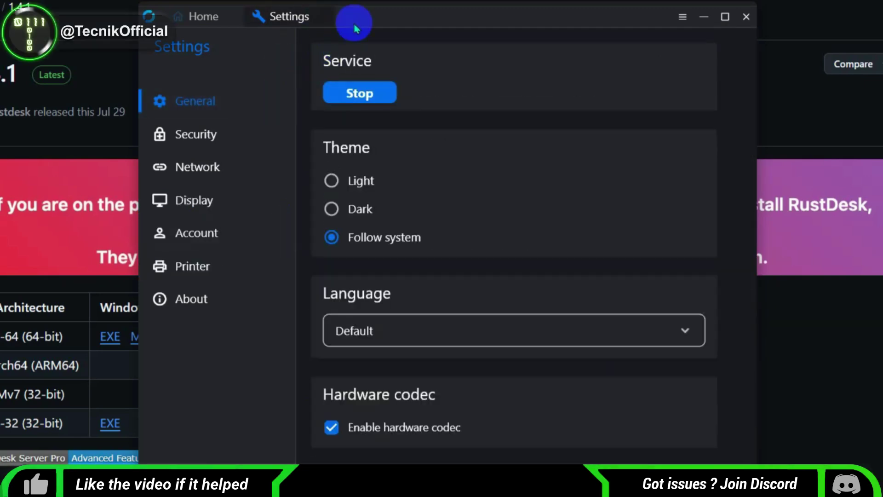
click(326, 19)
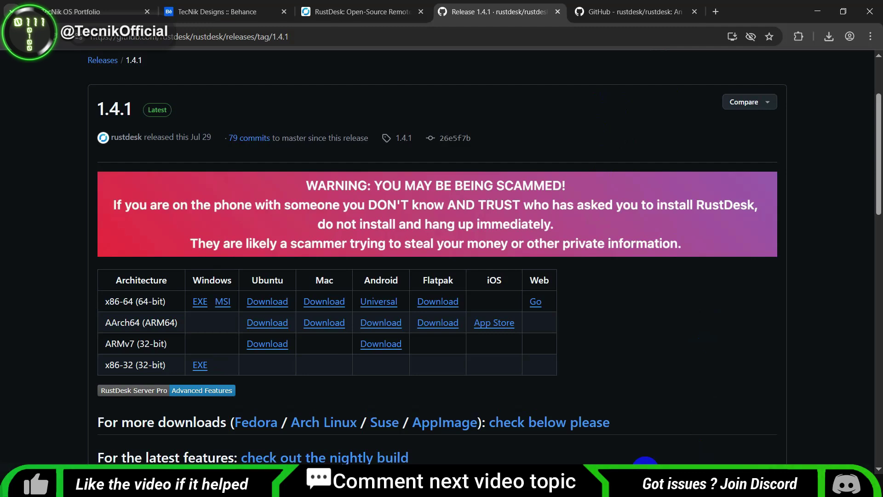
- Switch to the browser, open the rustdesk repository's main page and go from there to RustDesk's F-Droid page
scroll(672, 306, down, 3)
scroll(676, 298, up, 3)
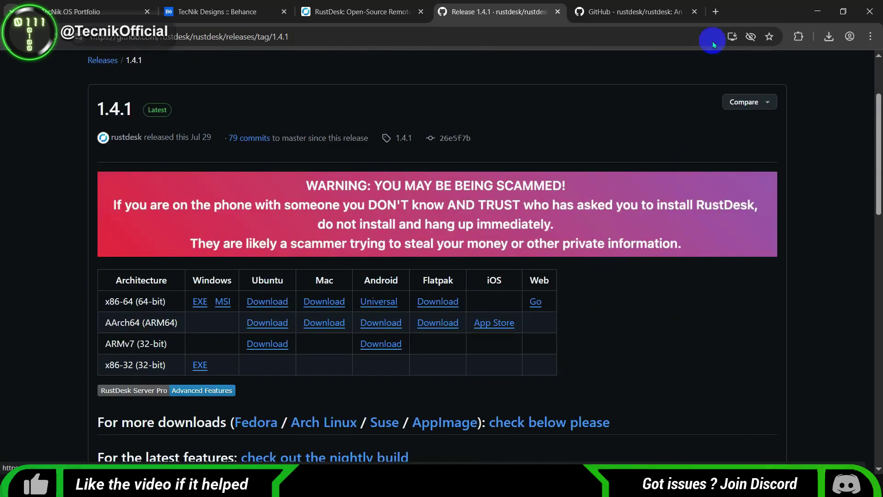
scroll(591, 296, up, 2)
click(58, 152)
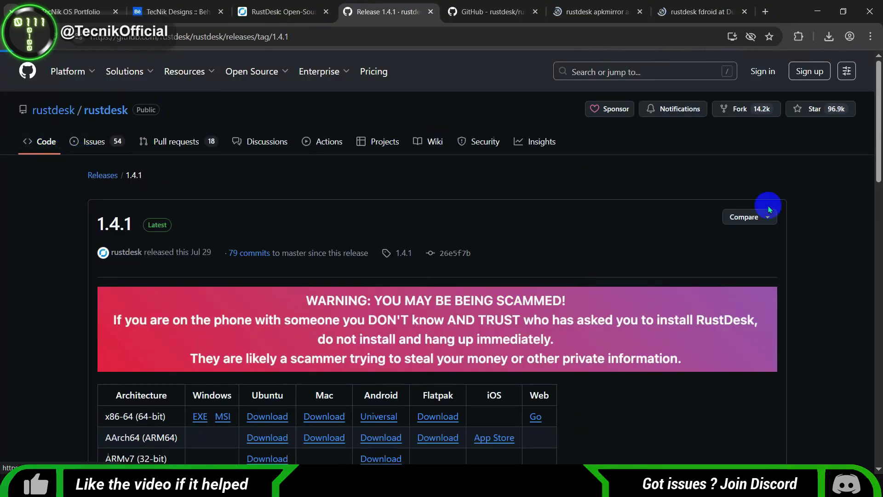
scroll(810, 179, down, 1)
scroll(828, 138, down, 10)
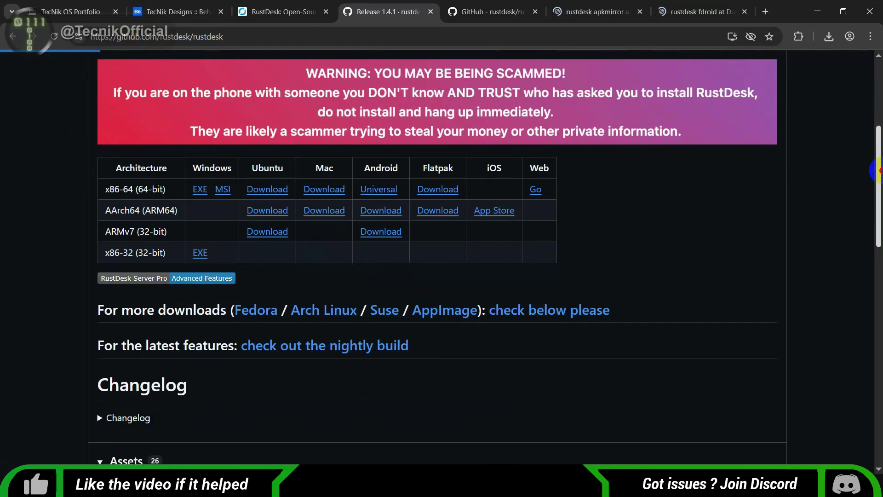
scroll(592, 296, down, 20)
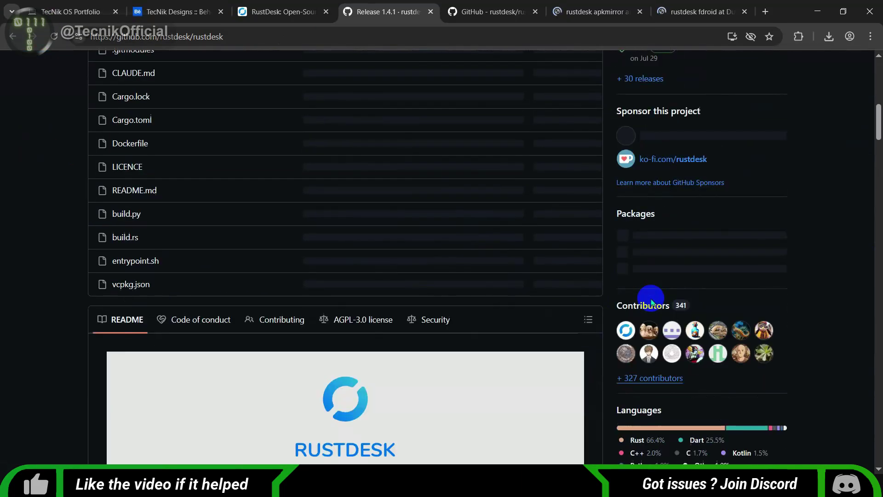
scroll(322, 282, down, 6)
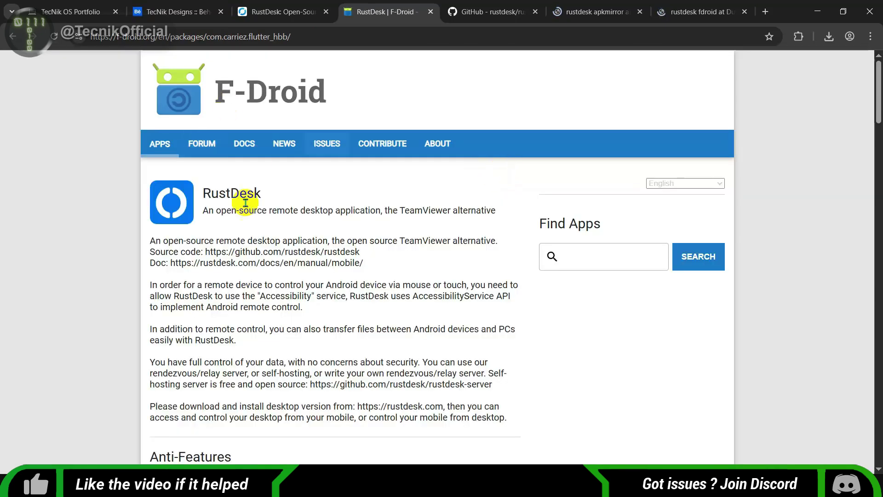
- Find the APK download link among the RustDesk versions on the F-Droid page
scroll(322, 175, down, 8)
scroll(322, 175, down, 15)
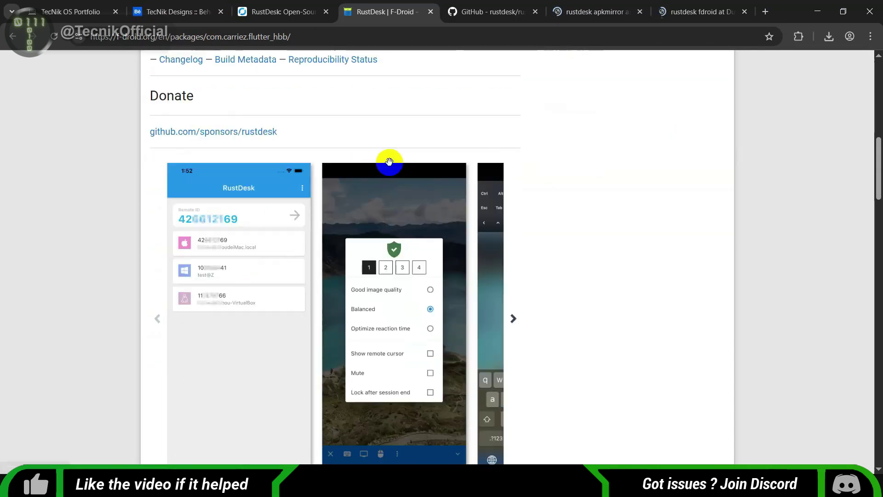
scroll(312, 203, down, 5)
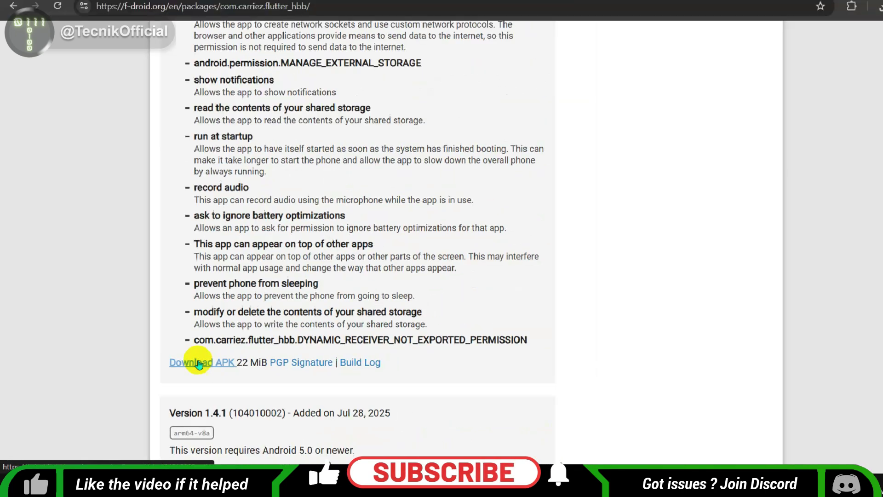
- Look over the app description and screenshots on the F-Droid page, and review the RustDesk website's home page from beginning to end
scroll(694, 295, up, 10)
scroll(697, 315, up, 15)
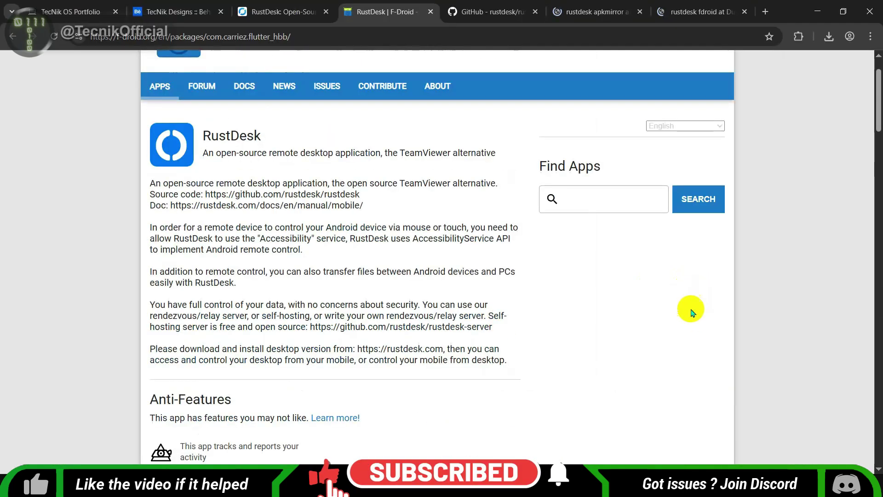
scroll(611, 272, down, 9)
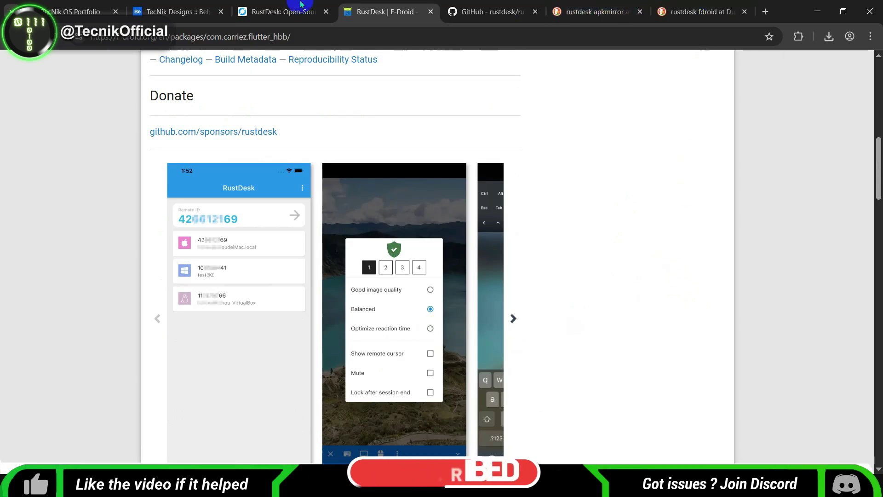
click(270, 4)
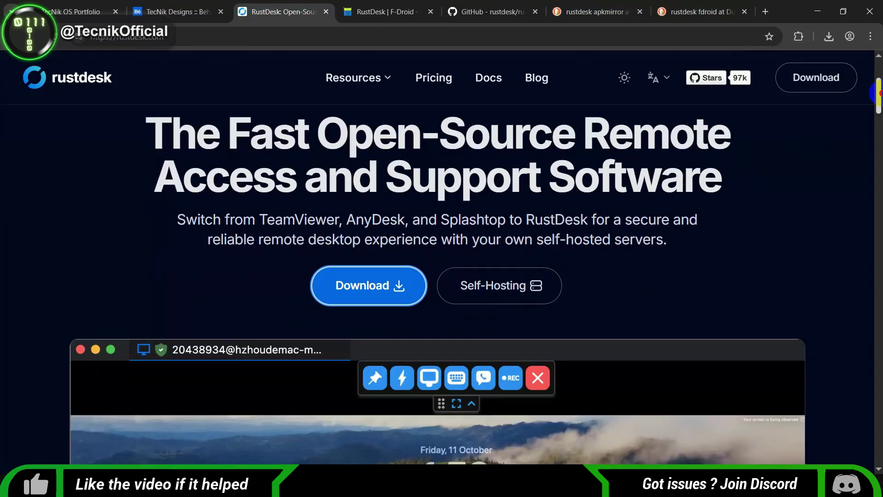
drag(878, 92, 879, 450)
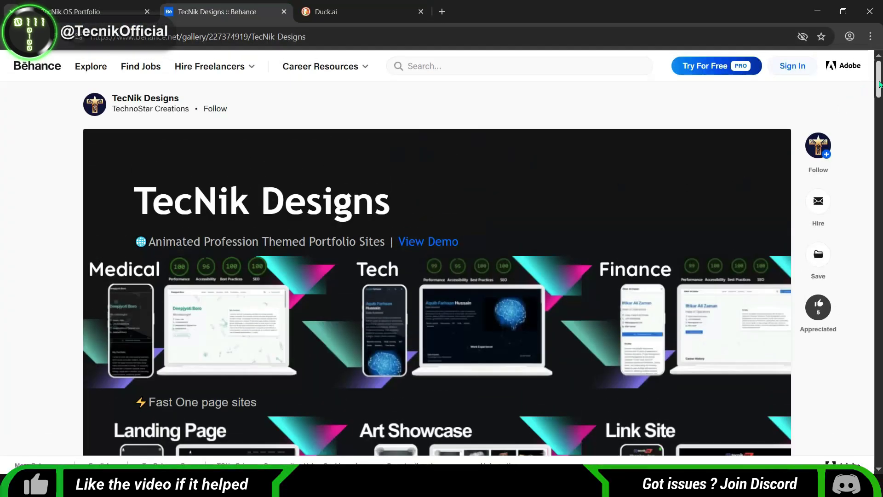
- Look through the TecNik Designs gallery on Behance, from the portfolio sites and graphic designs to the services and contact section
scroll(437, 267, down, 2)
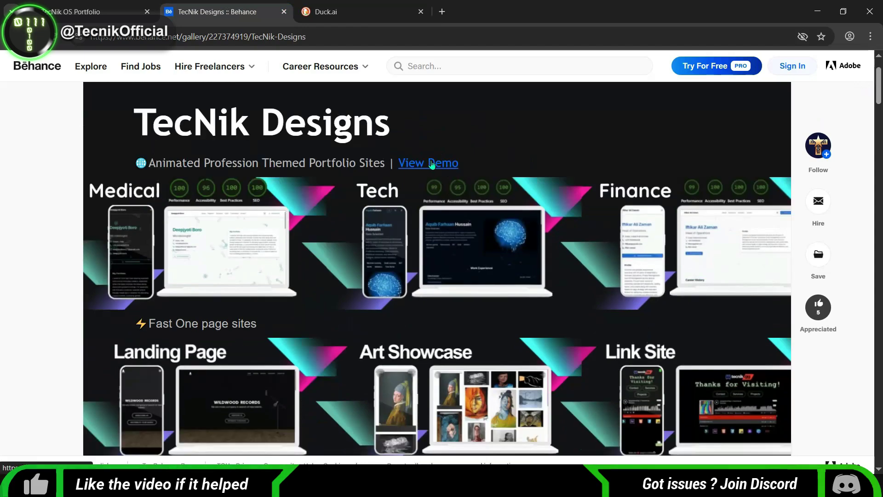
scroll(274, 152, down, 1)
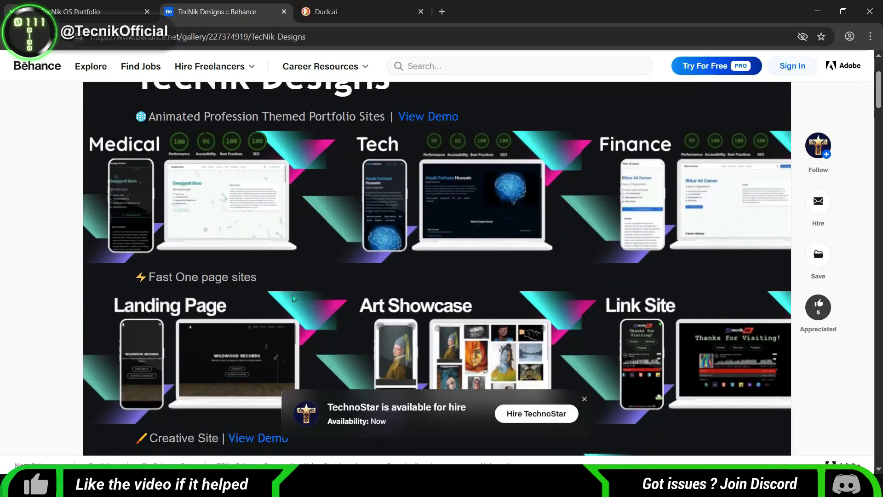
scroll(437, 267, down, 6)
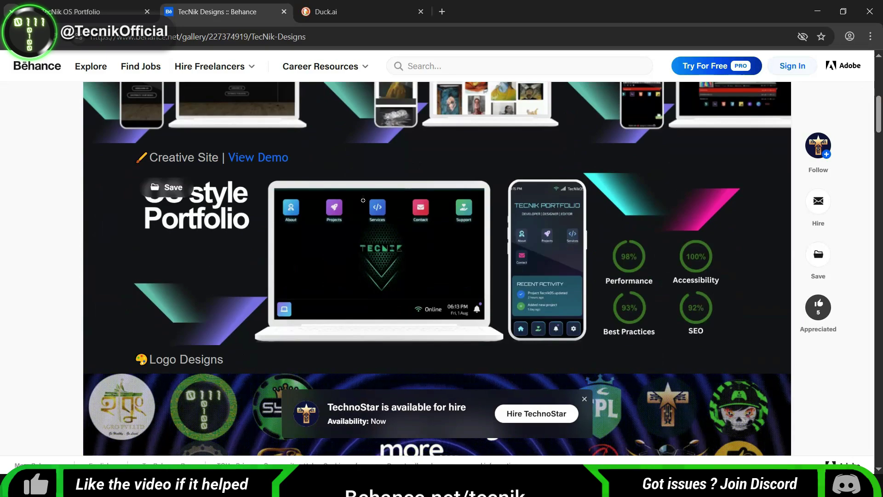
scroll(468, 313, down, 5)
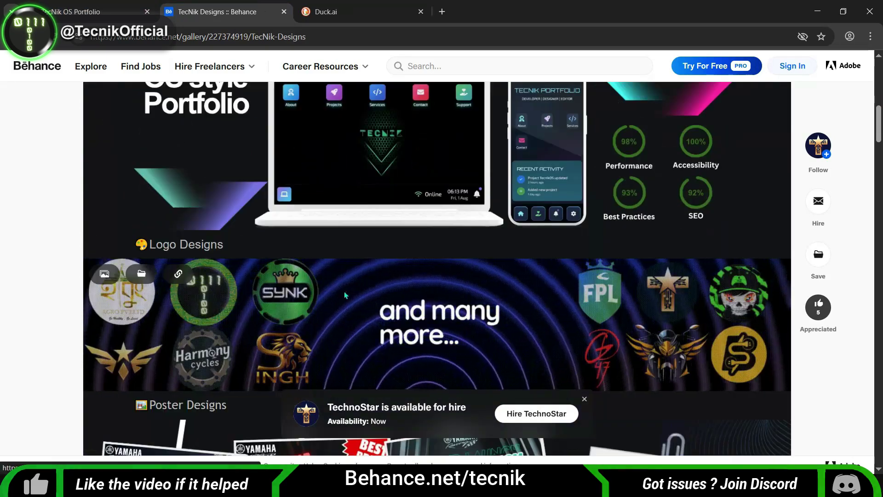
scroll(468, 314, down, 5)
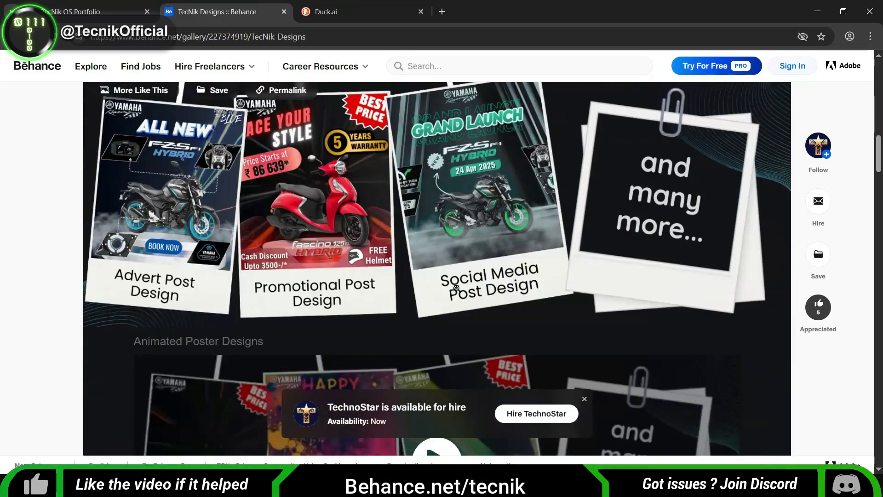
scroll(633, 335, down, 5)
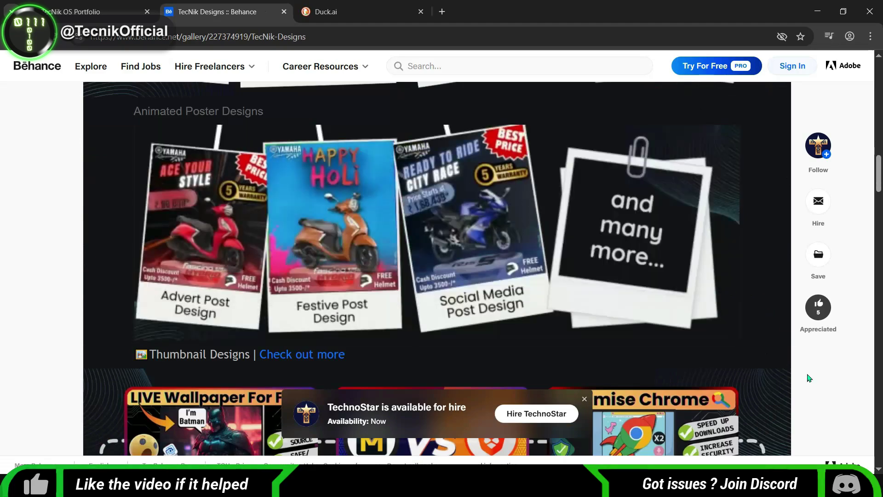
scroll(565, 348, down, 1)
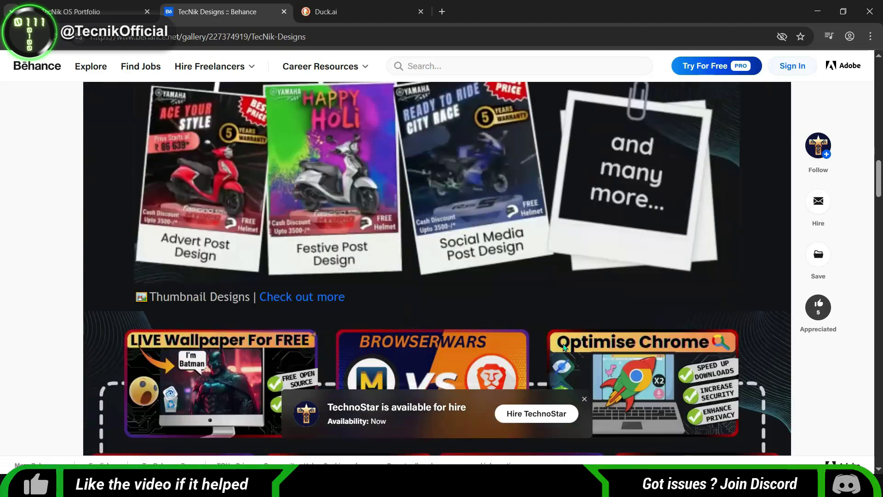
scroll(565, 347, down, 5)
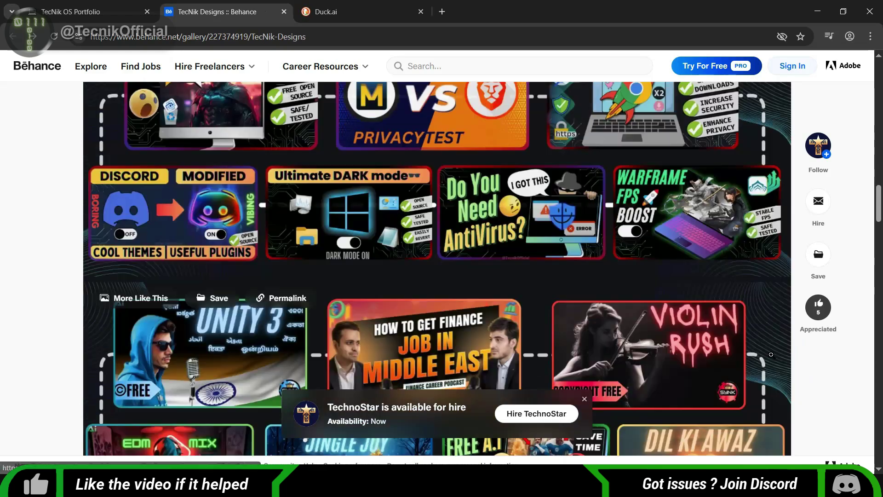
scroll(777, 353, down, 4)
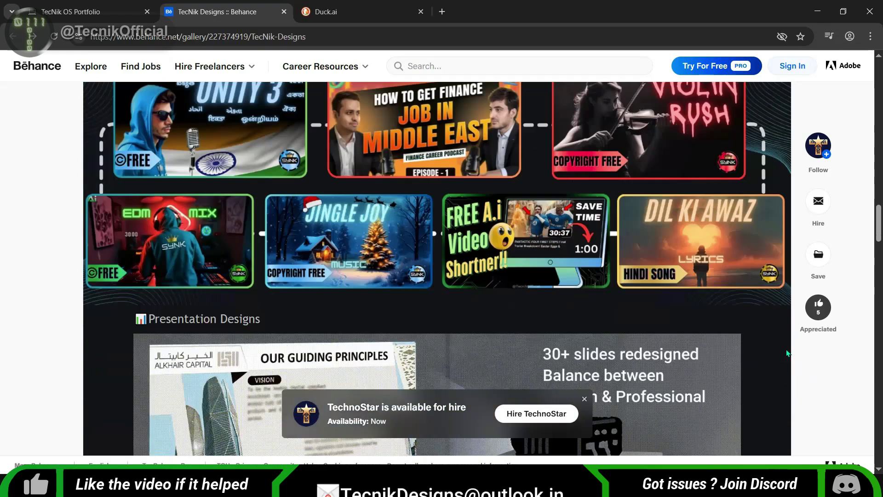
scroll(787, 353, down, 4)
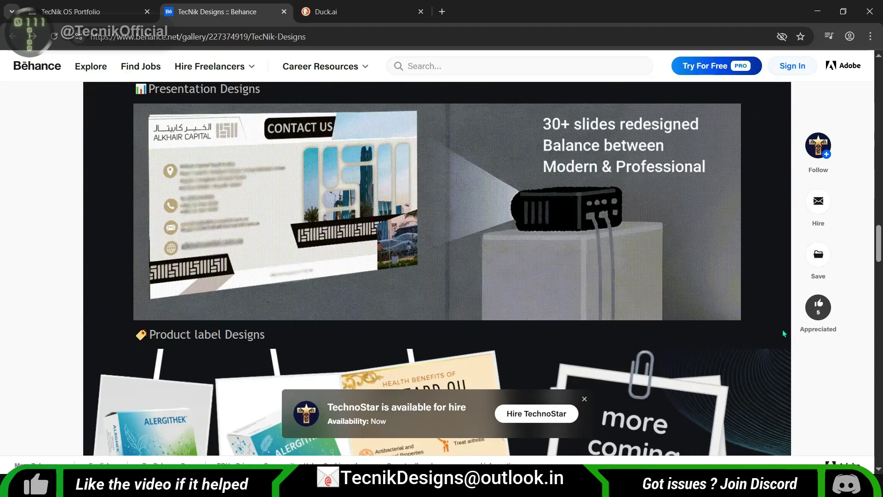
scroll(784, 333, down, 4)
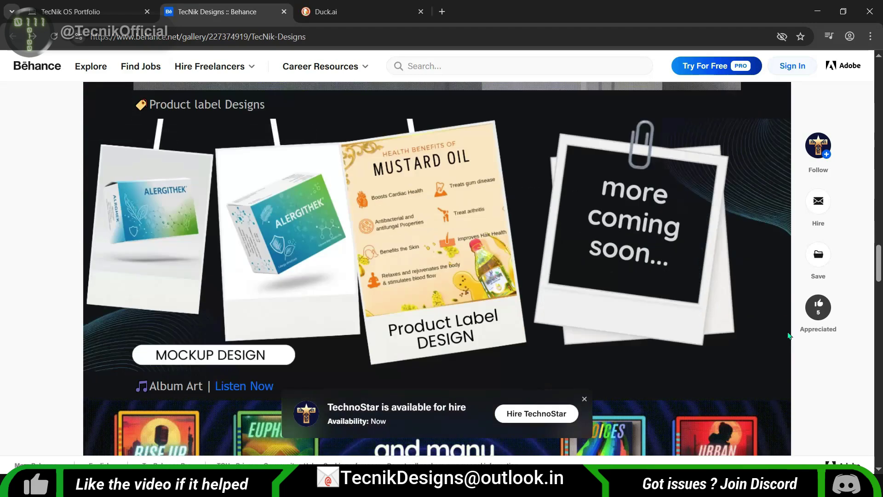
scroll(789, 336, down, 4)
scroll(767, 313, down, 1)
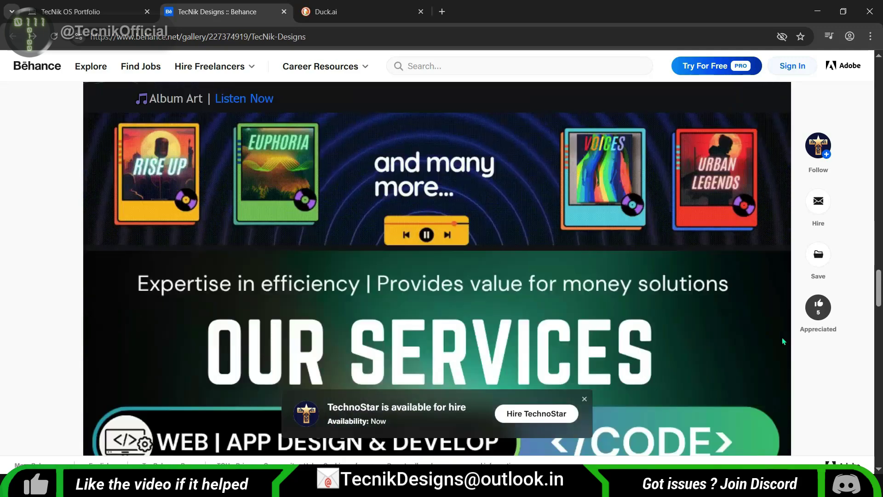
scroll(785, 340, down, 5)
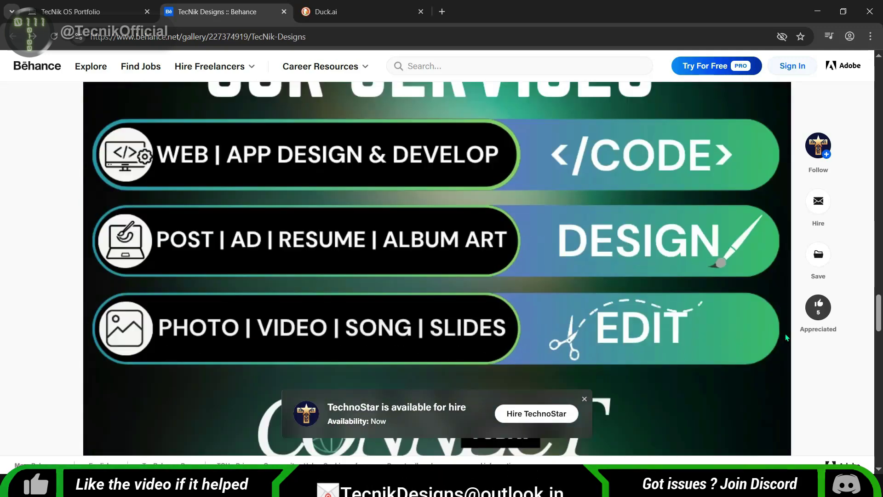
scroll(768, 372, down, 5)
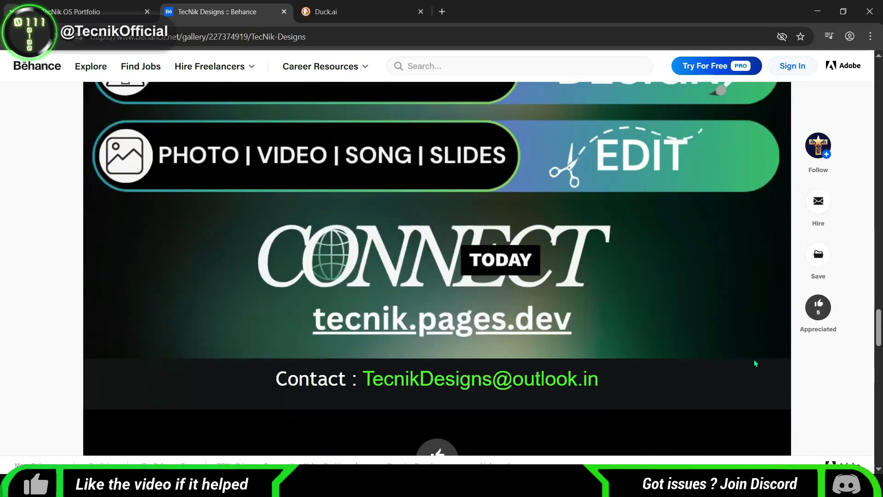
scroll(713, 308, down, 1)
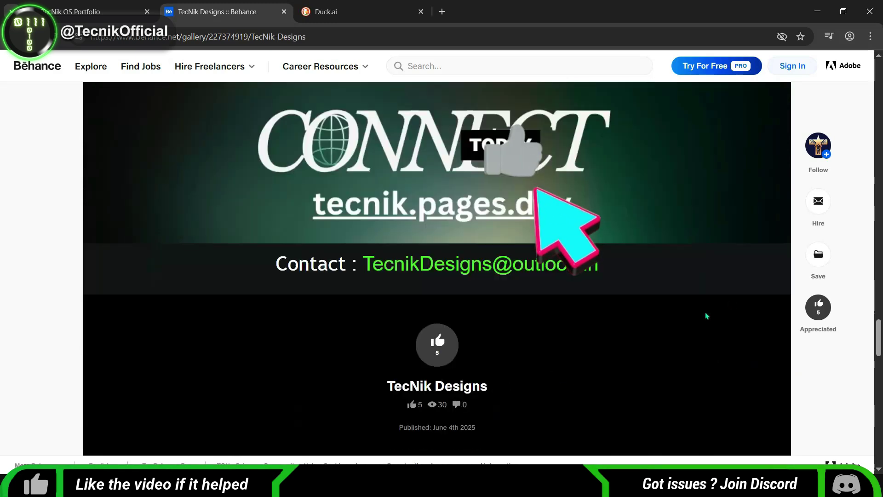